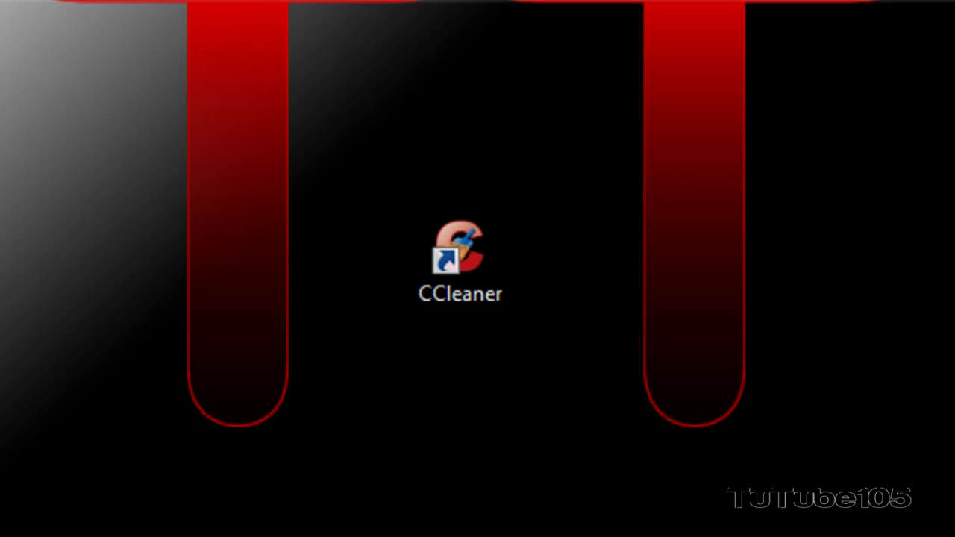
left_click_drag(548, 120, 320, 380)
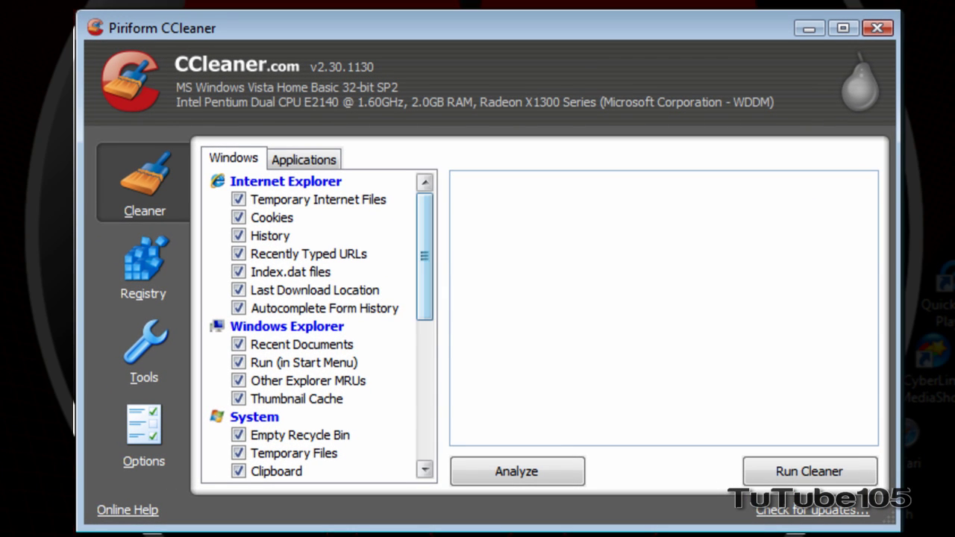
Include Wipe Free Space in the Advanced group of the Windows items to clean.
scroll(318, 326, "down", 5)
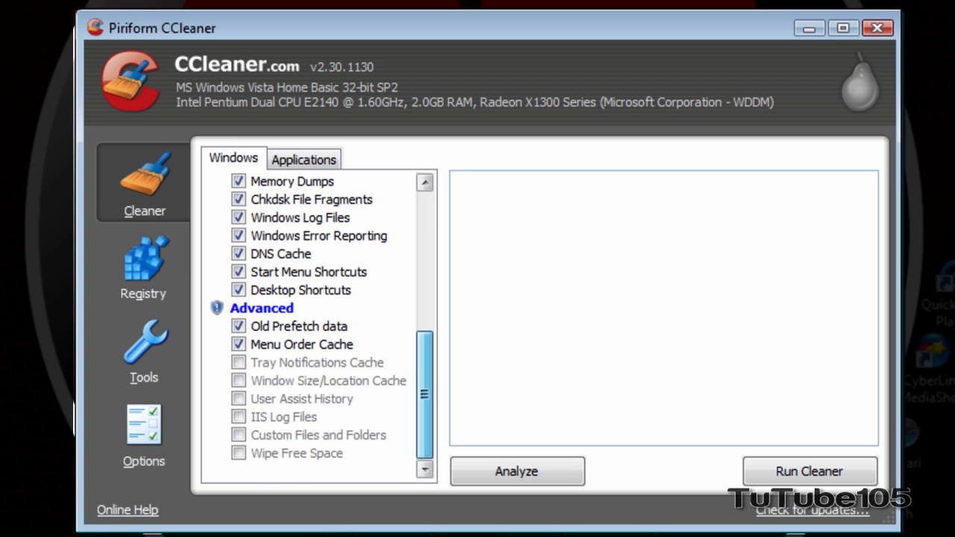
left_click(238, 453)
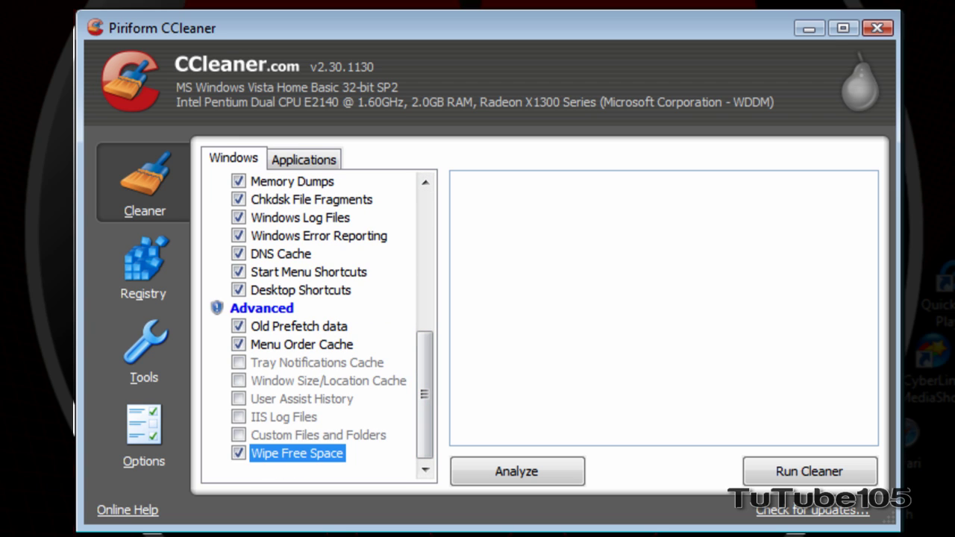
scroll(319, 326, "up", 5)
scroll(319, 327, "up", 1)
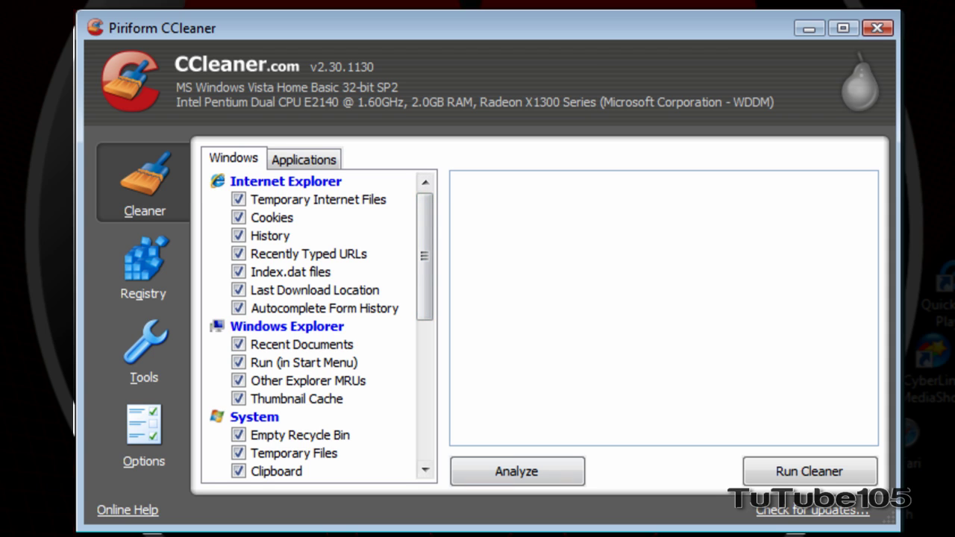
Analyze the selected items and check how much space can be removed.
left_click(518, 471)
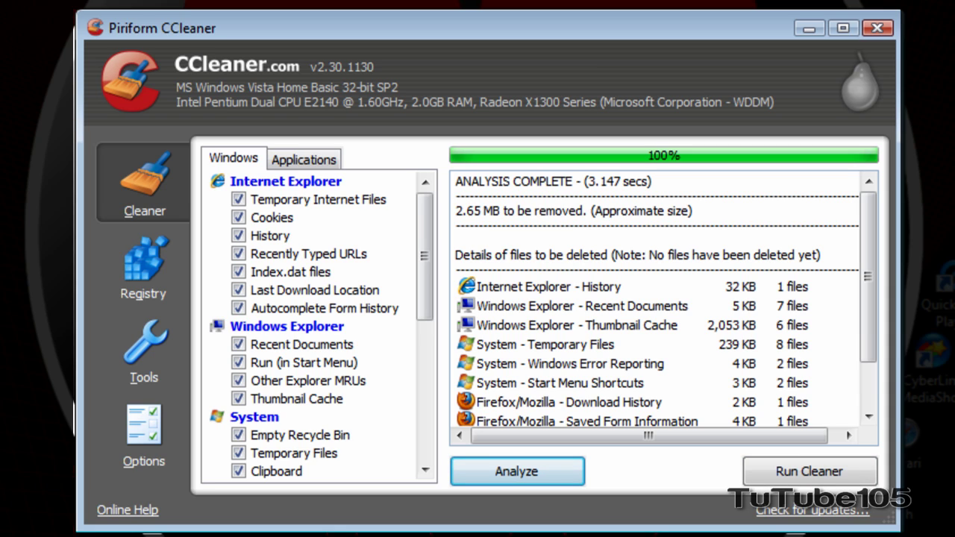
left_click_drag(456, 211, 532, 210)
left_click(531, 210)
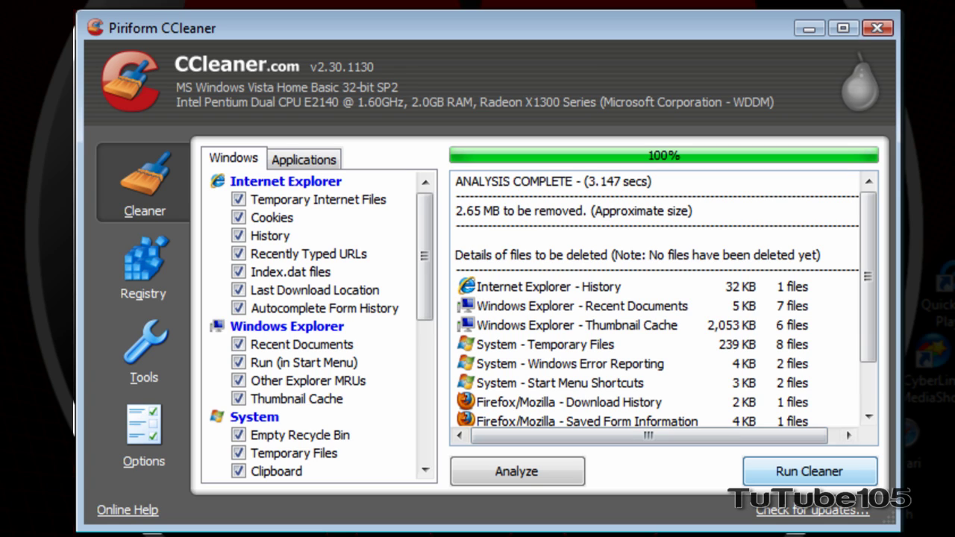
Run the cleaner on the selected items and check how much was removed.
key("Return")
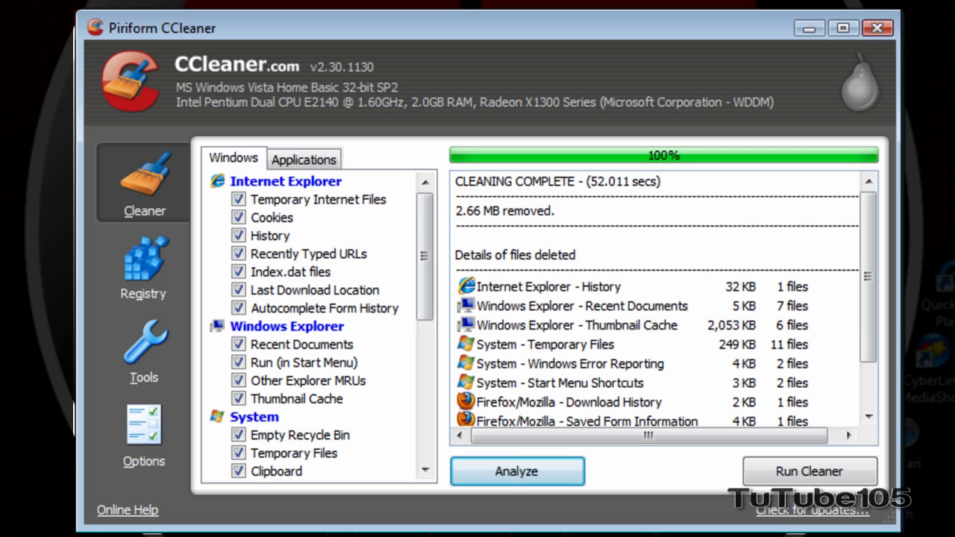
double_click(478, 211)
left_click(494, 210)
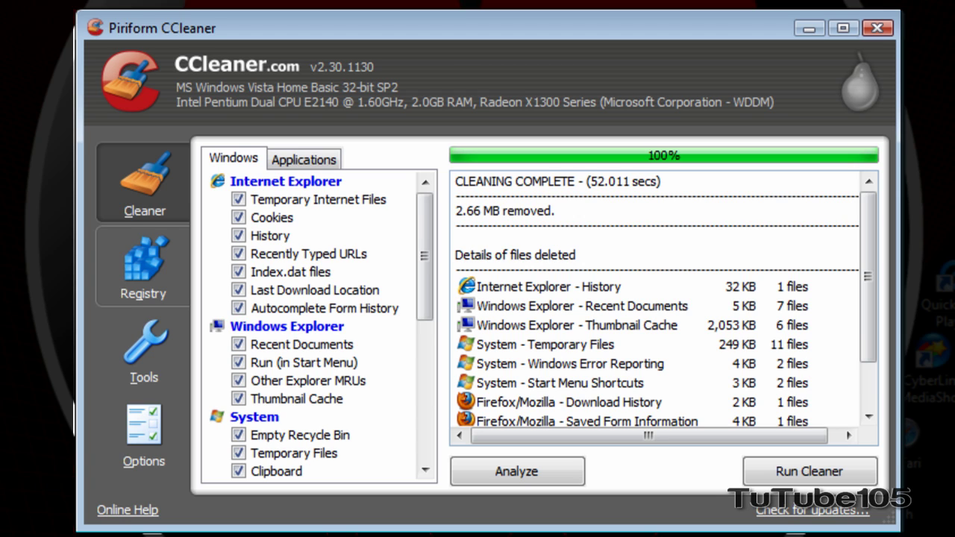
Scan the registry for issues in all integrity categories and keep every found issue selected.
left_click(144, 267)
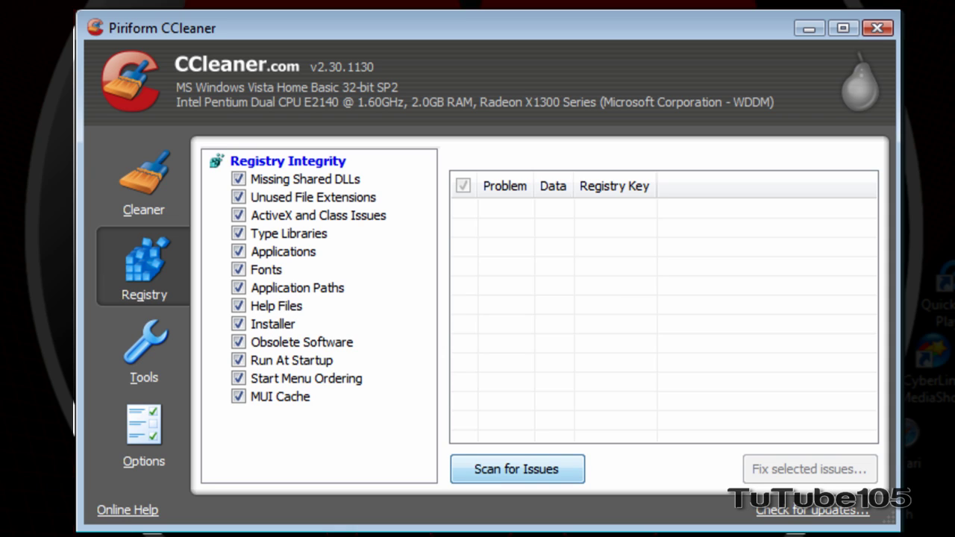
key("Return")
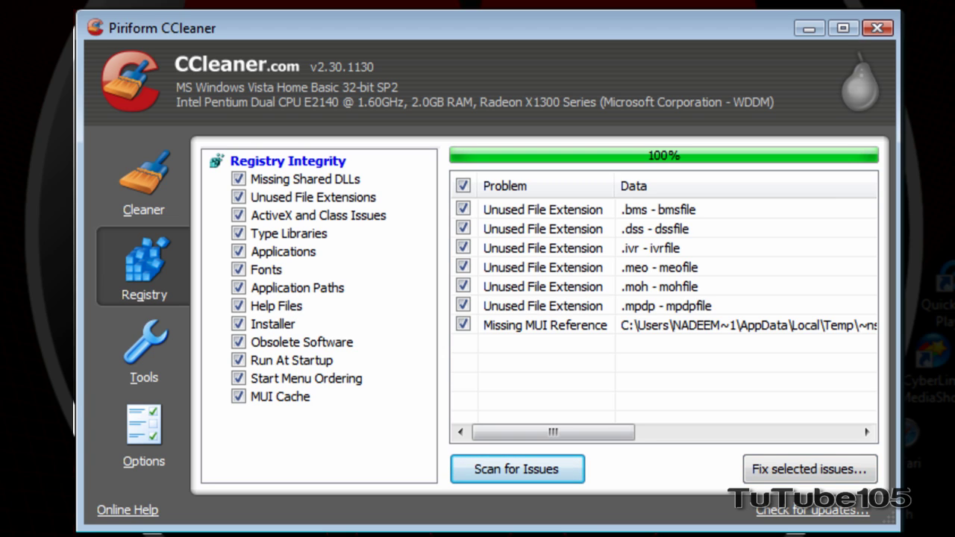
left_click(462, 185)
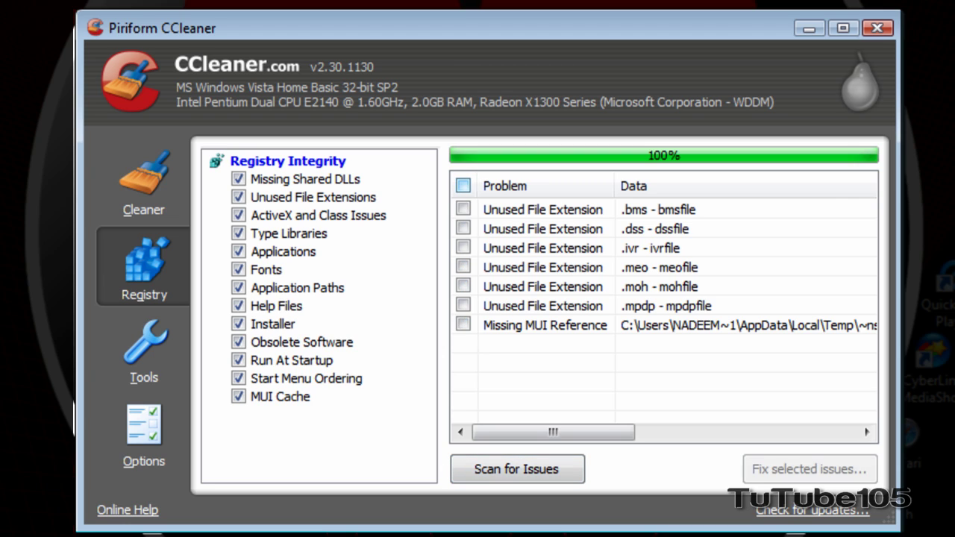
left_click(463, 185)
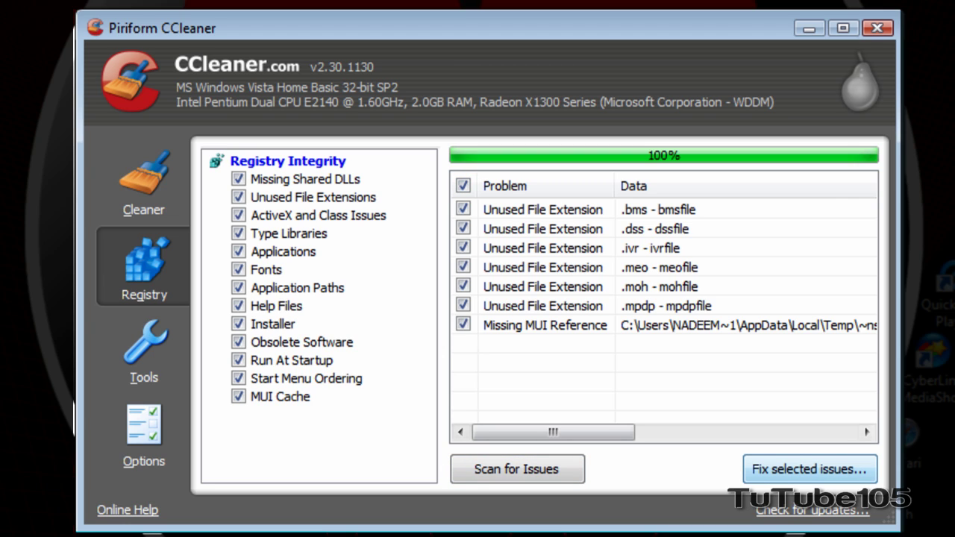
Fix all selected registry issues at once and close the issue dialog.
left_click(810, 469)
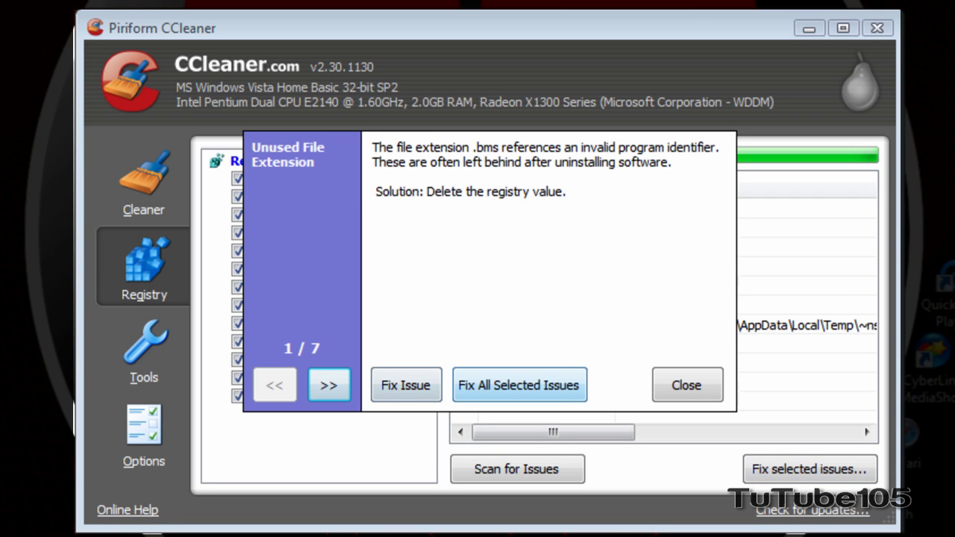
left_click(520, 385)
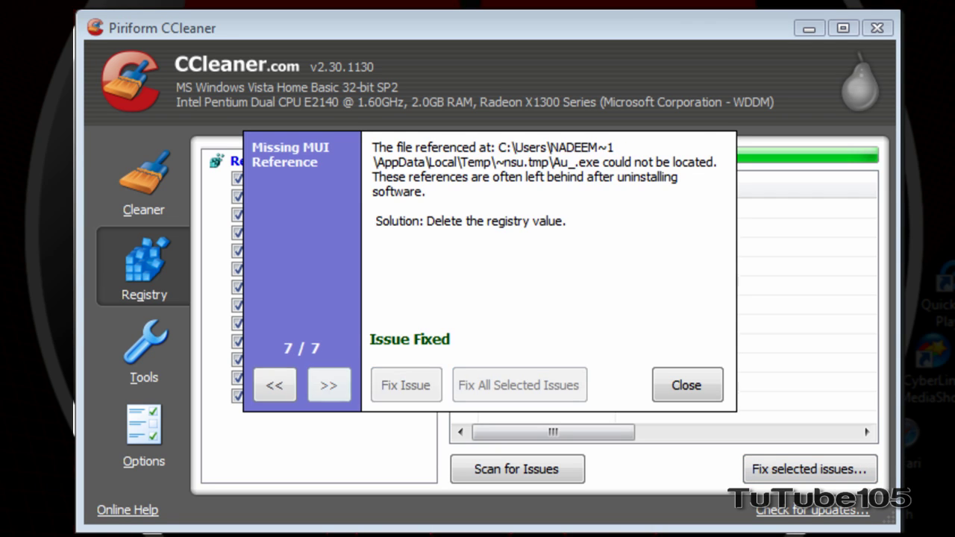
left_click(686, 385)
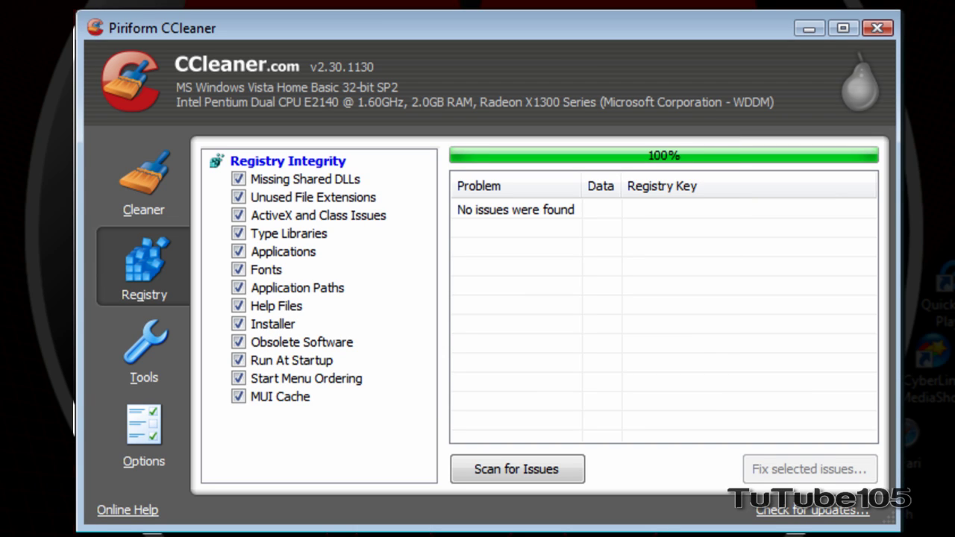
In the list of startup programs, enable the OfficeSyncProcess entry and disable it again.
left_click(144, 351)
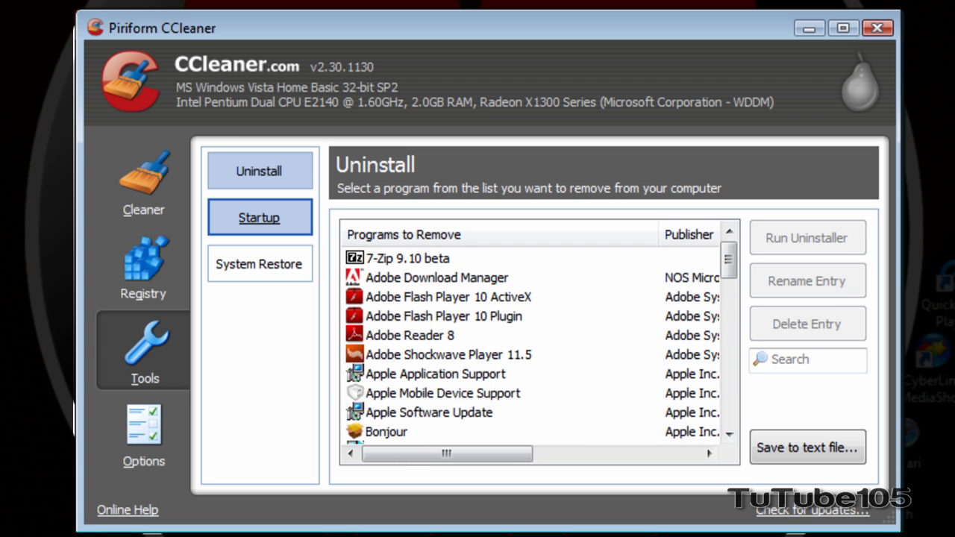
left_click(259, 217)
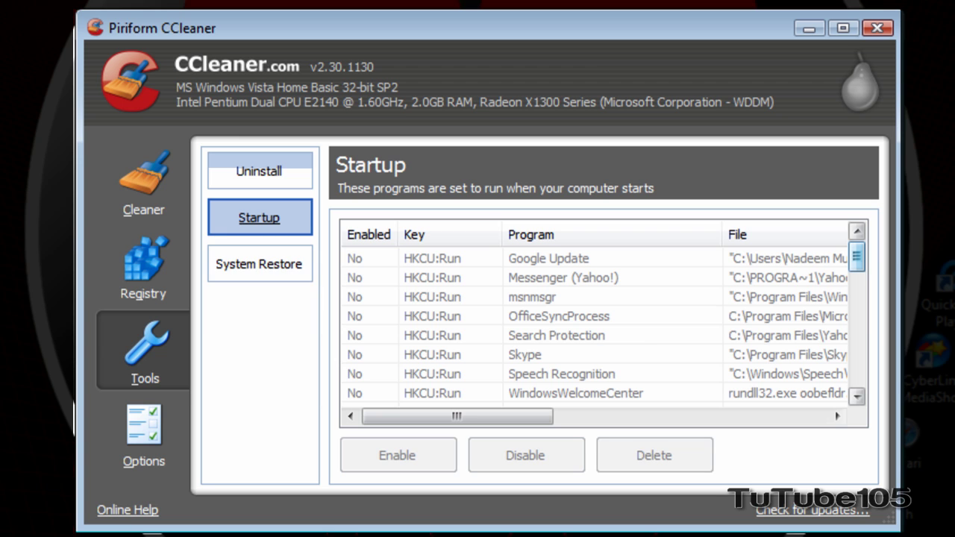
scroll(603, 326, "down", 5)
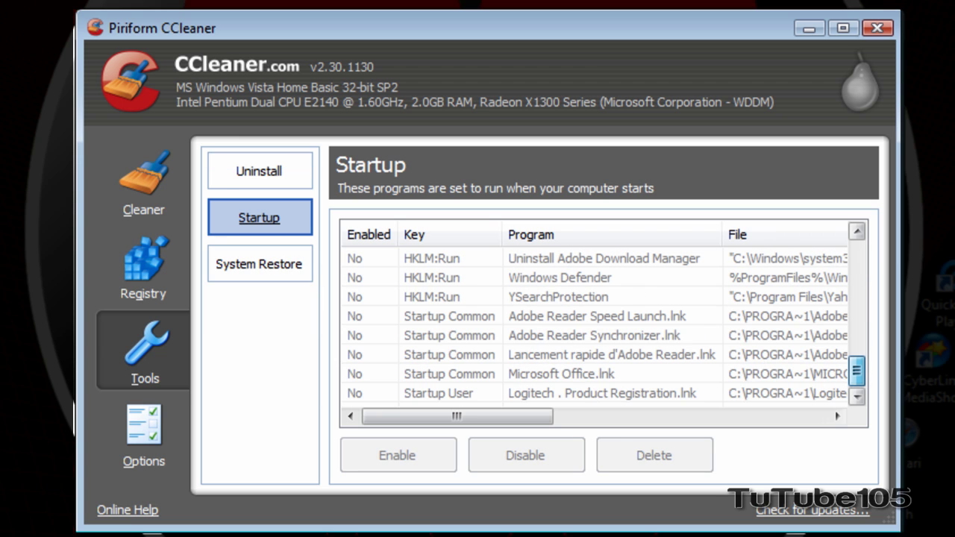
scroll(594, 325, "up", 10)
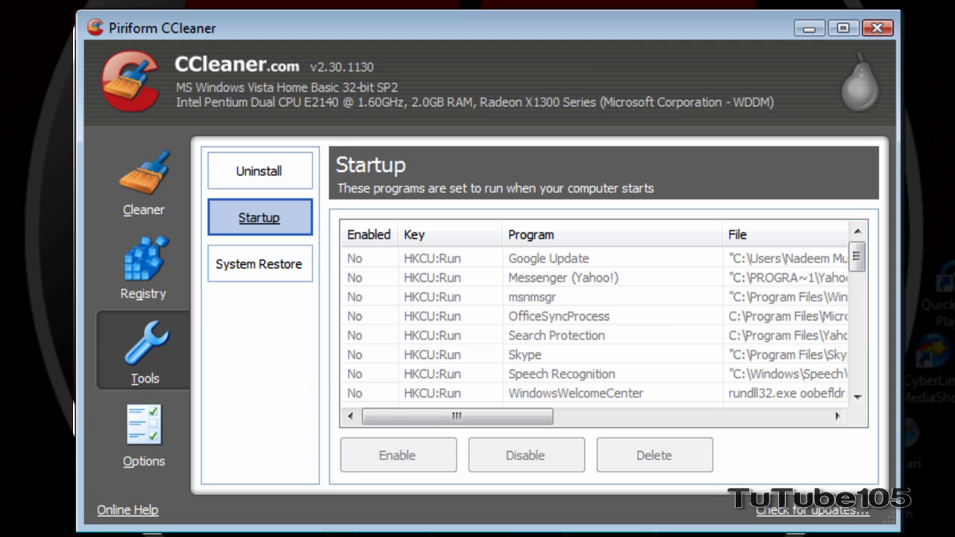
left_click(559, 316)
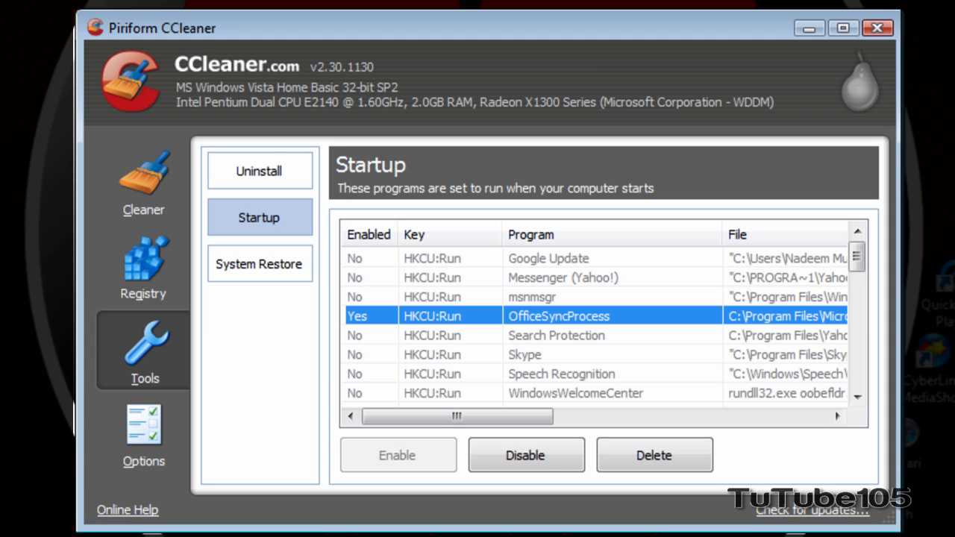
left_click(525, 456)
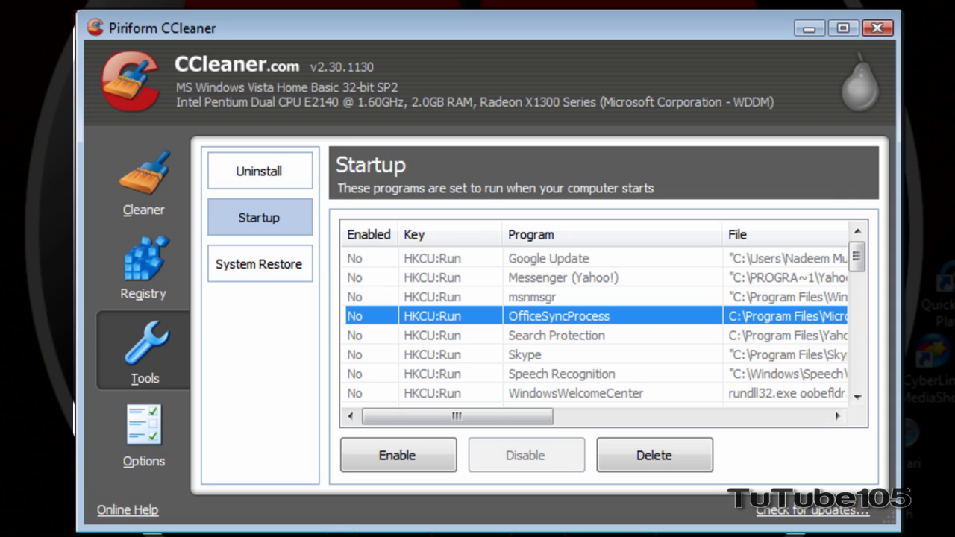
key("Return")
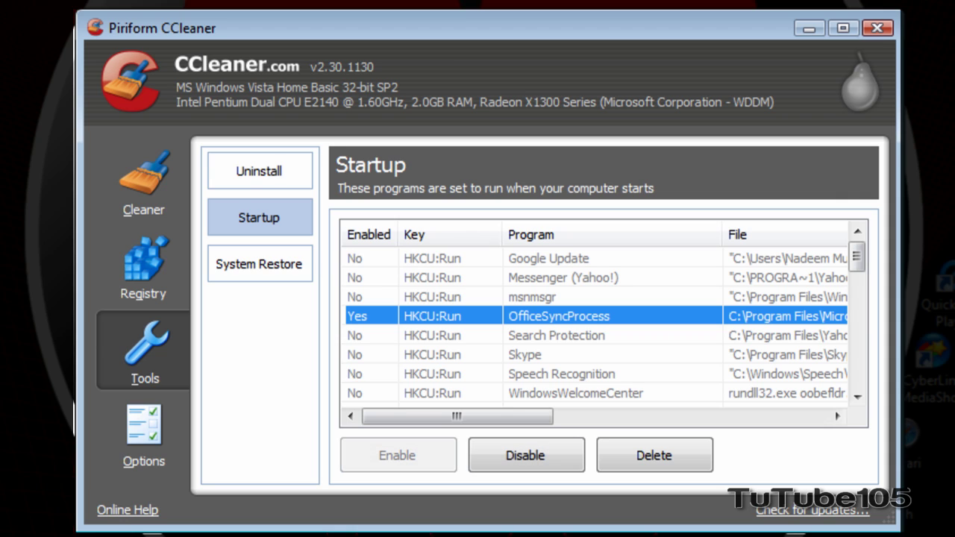
key("Return")
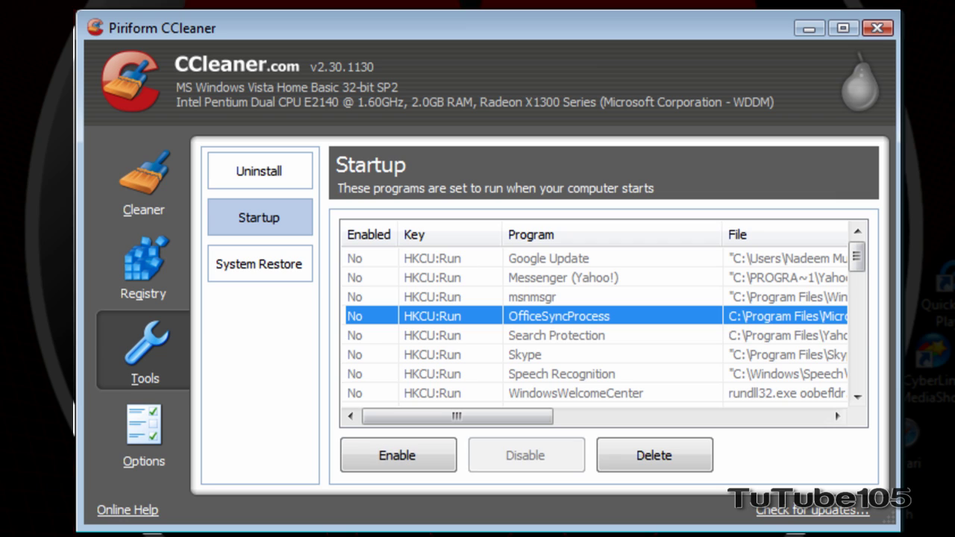
Examine the System Restore points and the Settings, Cookies, Include, Exclude, Advanced and About options, and return to the cleaner.
left_click(259, 263)
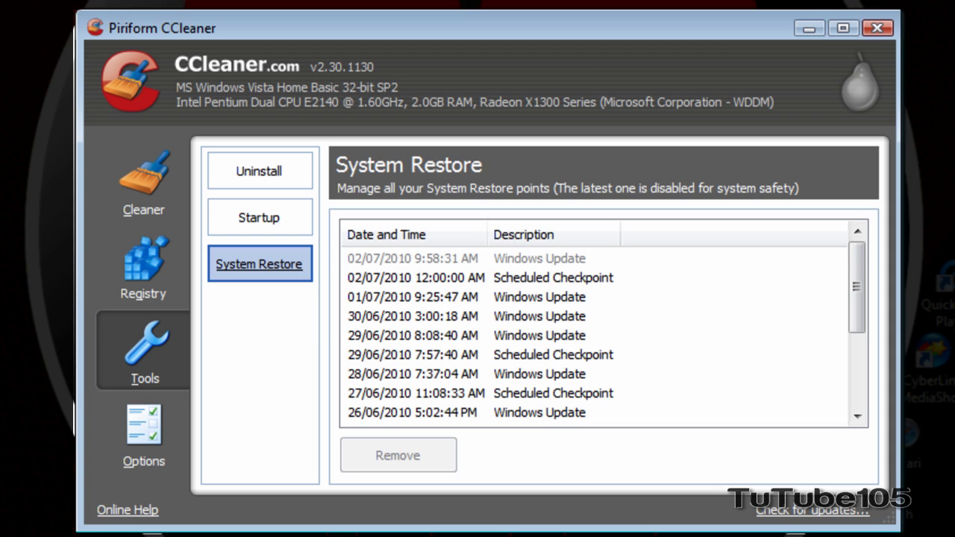
left_click(144, 435)
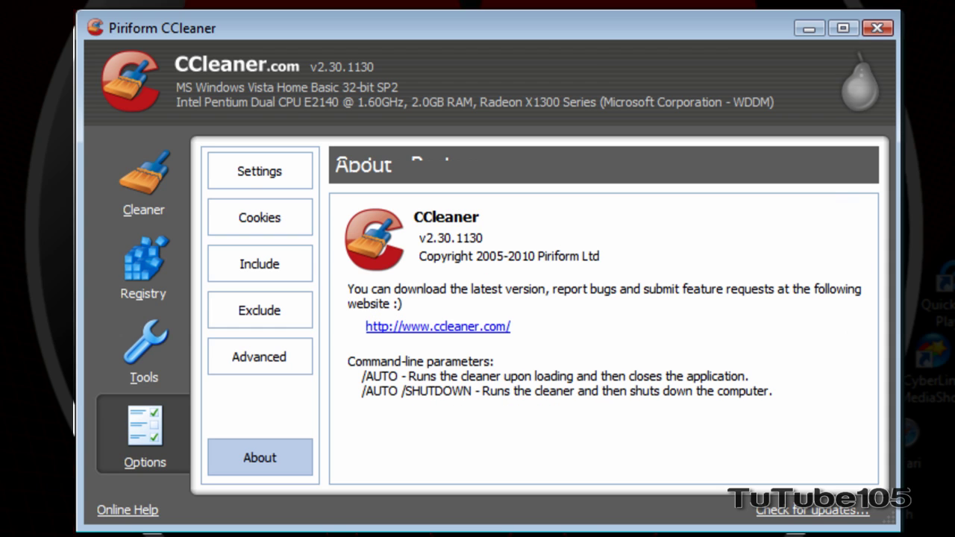
left_click(260, 171)
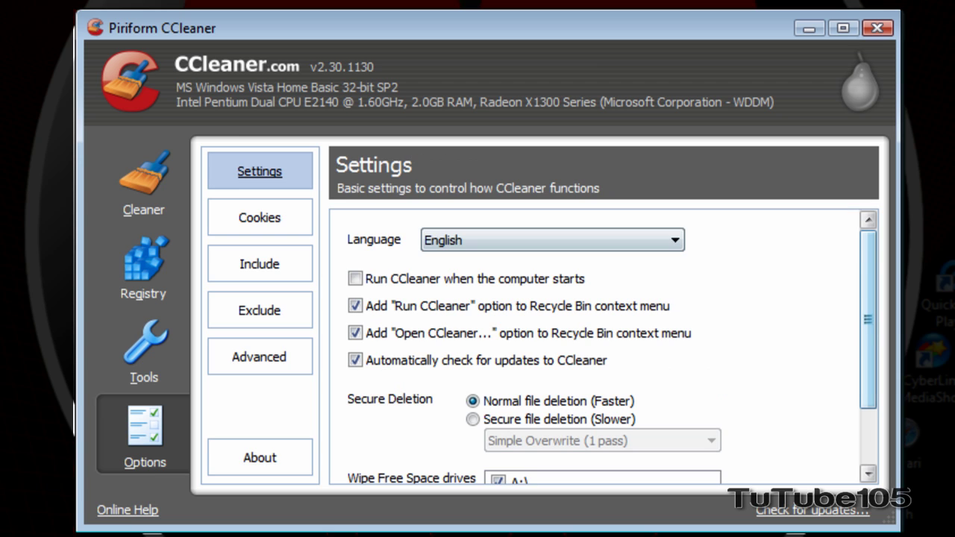
scroll(598, 351, "down", 3)
scroll(597, 351, "up", 3)
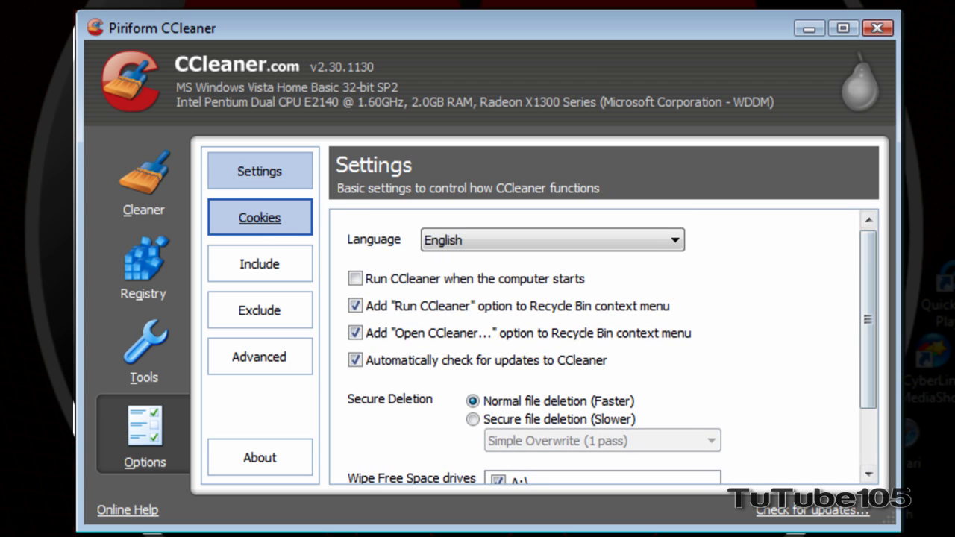
left_click(298, 217)
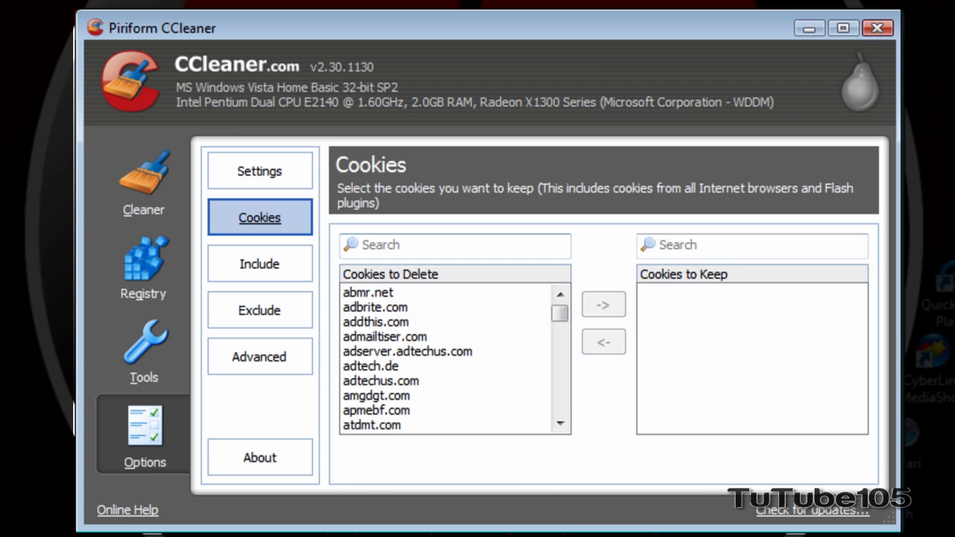
left_click(259, 264)
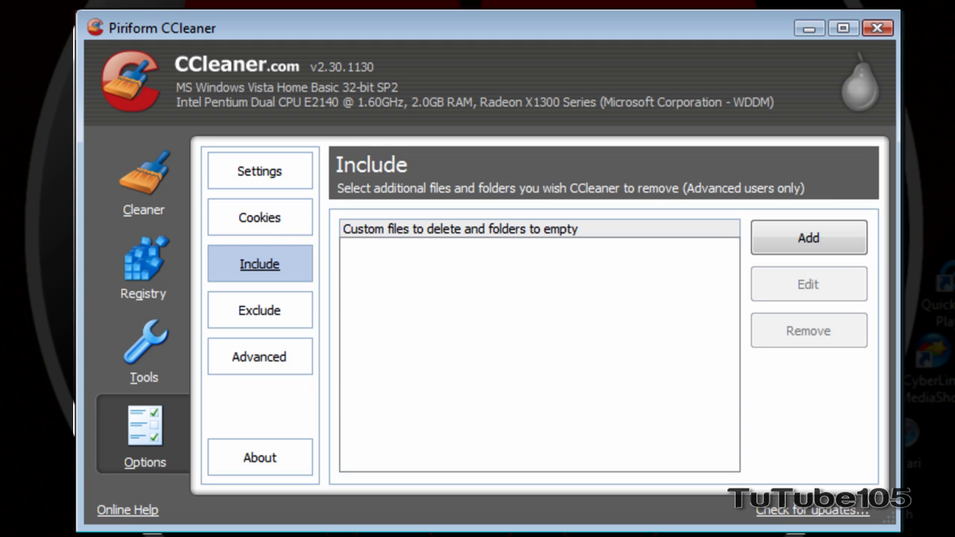
left_click(260, 310)
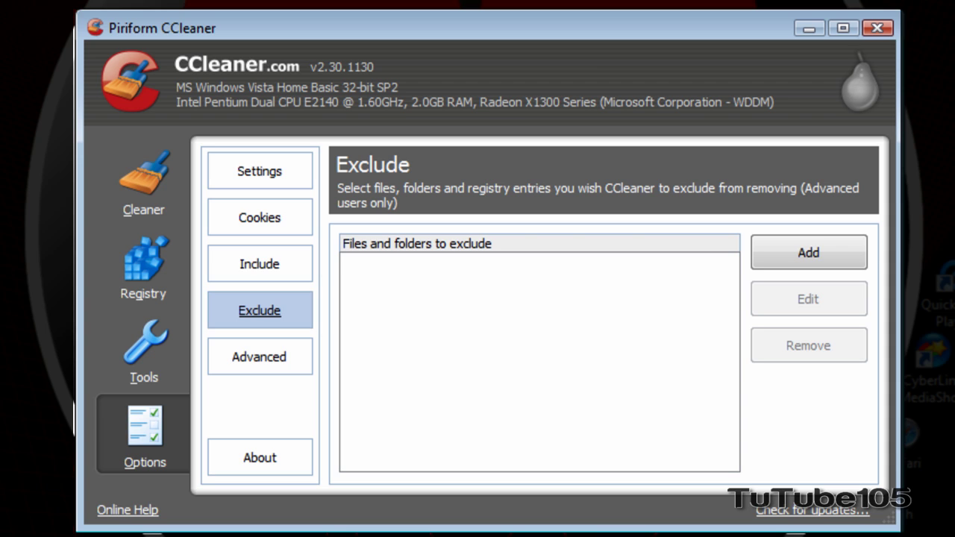
left_click(260, 357)
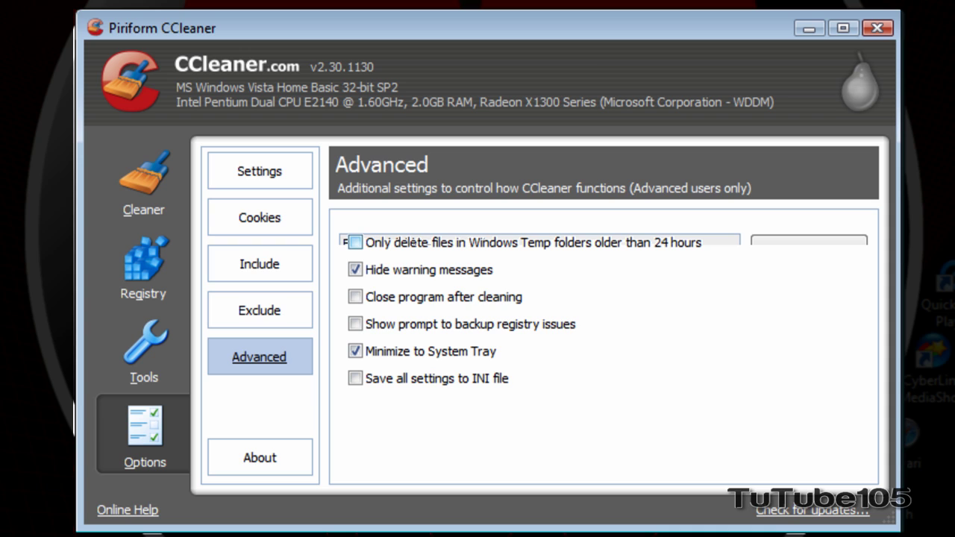
left_click(260, 457)
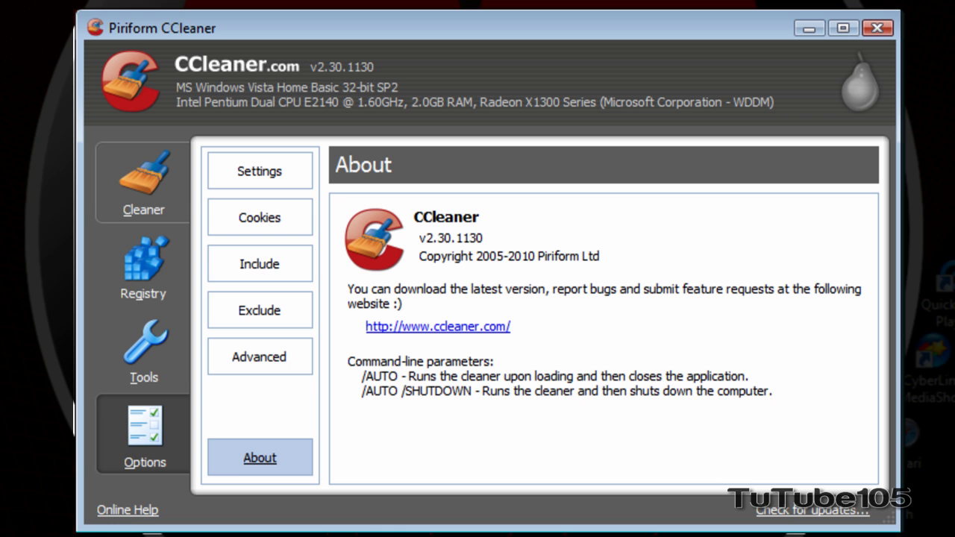
left_click(143, 183)
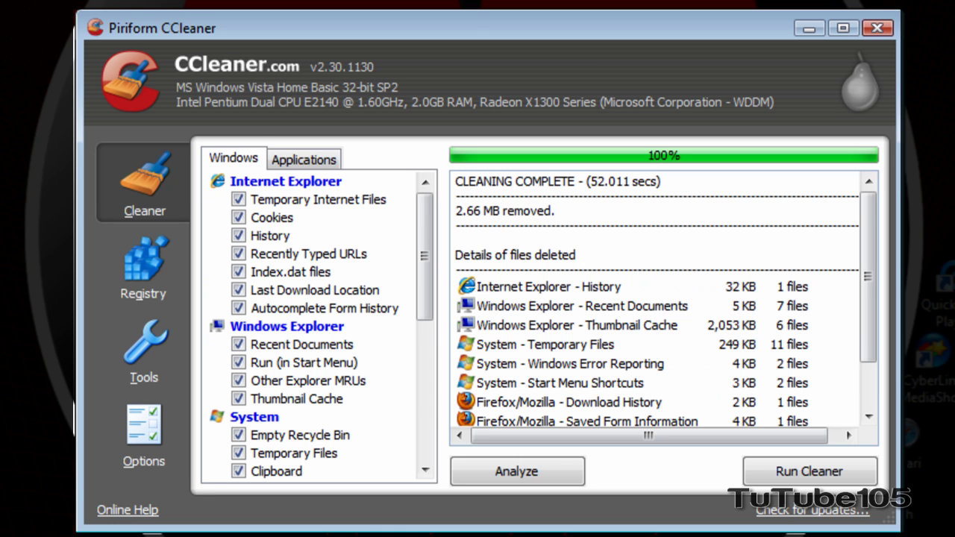